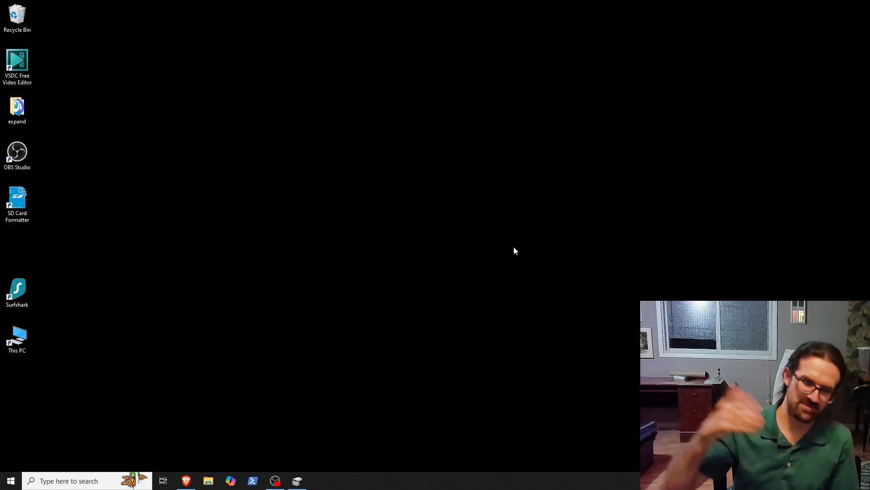
Step: Close the running Disk Management window and the empty Jijawatts (F:) folder window
{"action": "right_click", "coordinate": [299, 477]}
{"action": "left_click", "coordinate": [303, 459]}
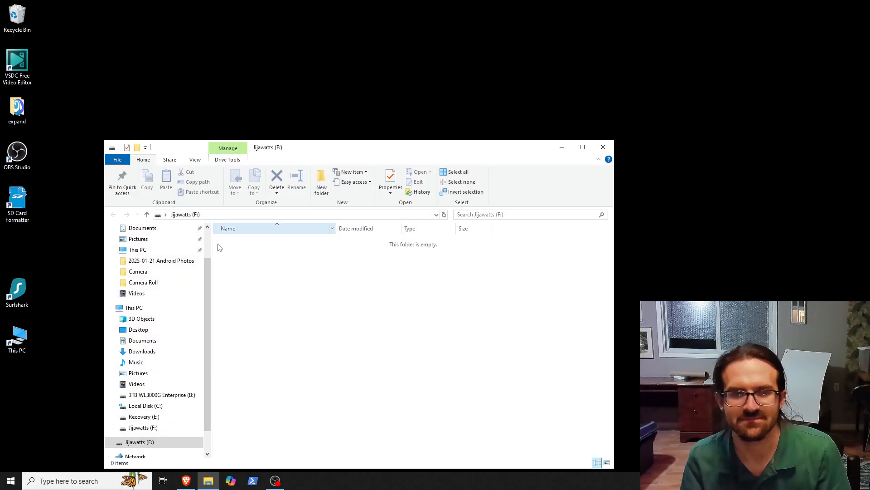
{"action": "left_click", "coordinate": [607, 152]}
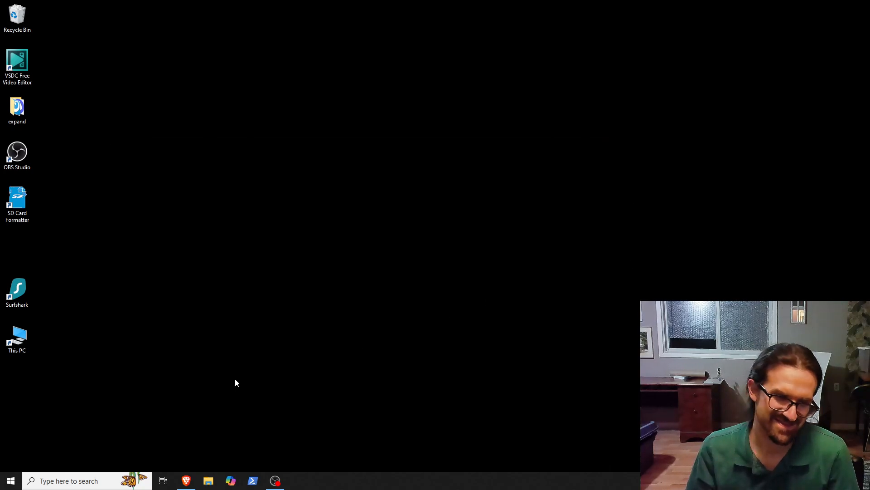
Step: Search Windows for "disk" and open "Create and format hard disk partitions"
{"action": "left_click", "coordinate": [99, 479]}
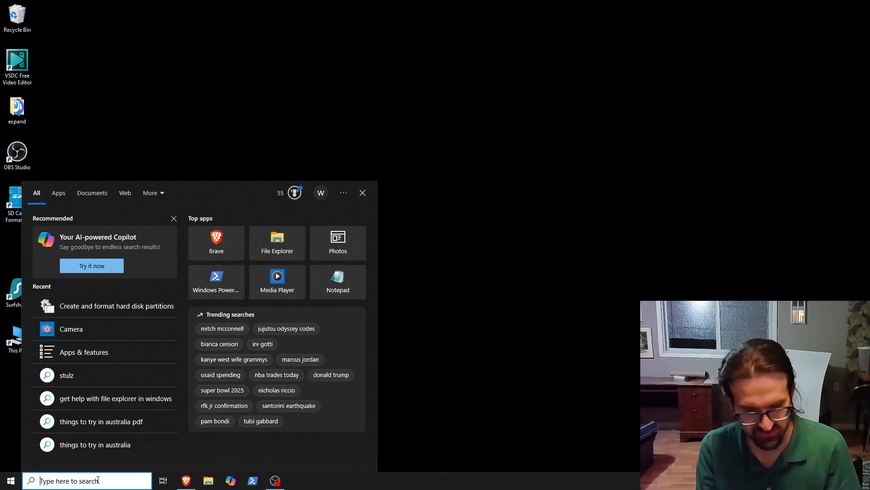
{"action": "type", "text": "create"}
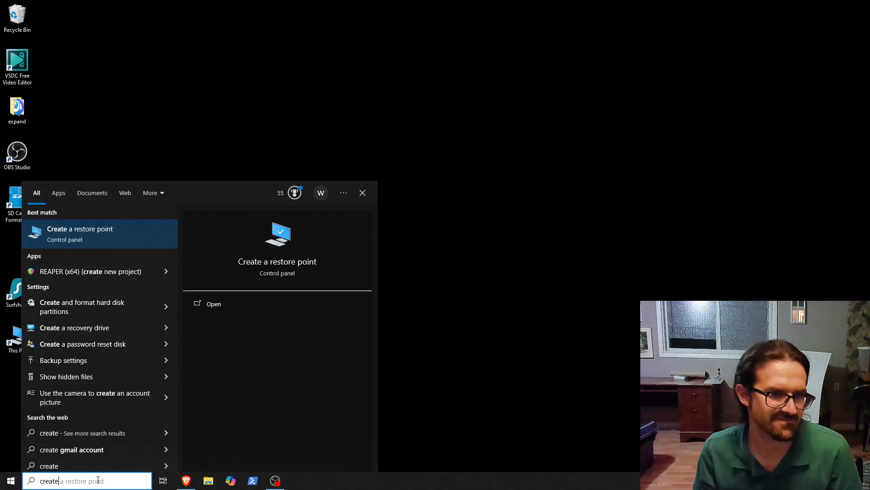
{"action": "key", "text": "BackSpace"}
{"action": "key", "text": "BackSpace"}
{"action": "key", "text": "BackSpace"}
{"action": "key", "text": "BackSpace"}
{"action": "key", "text": "BackSpace"}
{"action": "key", "text": "BackSpace"}
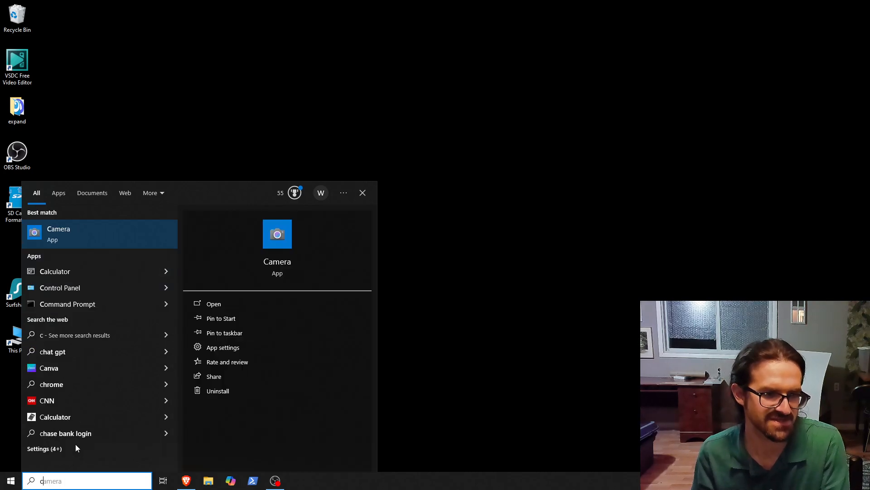
{"action": "type", "text": "disk"}
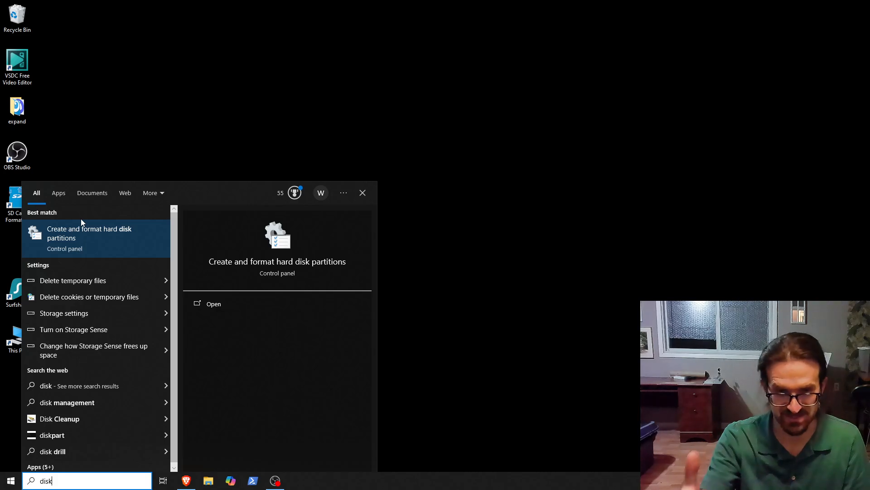
{"action": "left_click", "coordinate": [78, 246]}
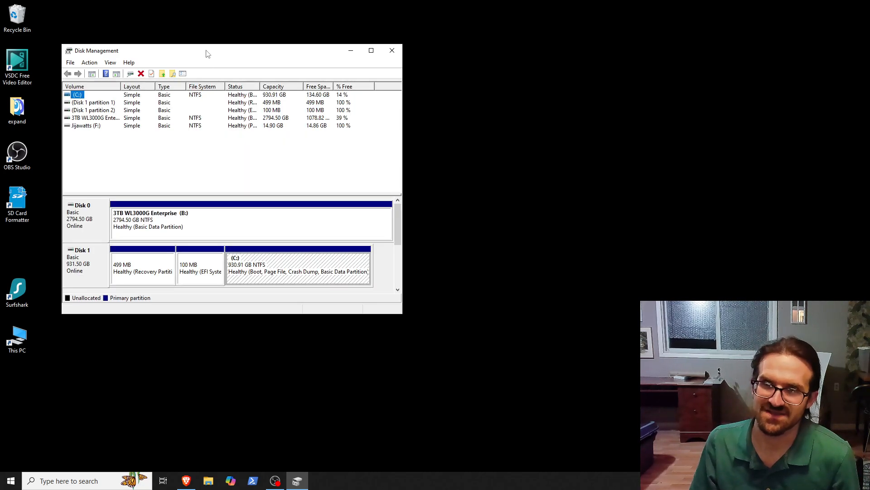
Step: Enlarge Disk Management, review the disks and the actions offered for the Jijawatts (F:) volume, and close the window
{"action": "left_click_drag", "start_coordinate": [206, 54], "coordinate": [307, 108]}
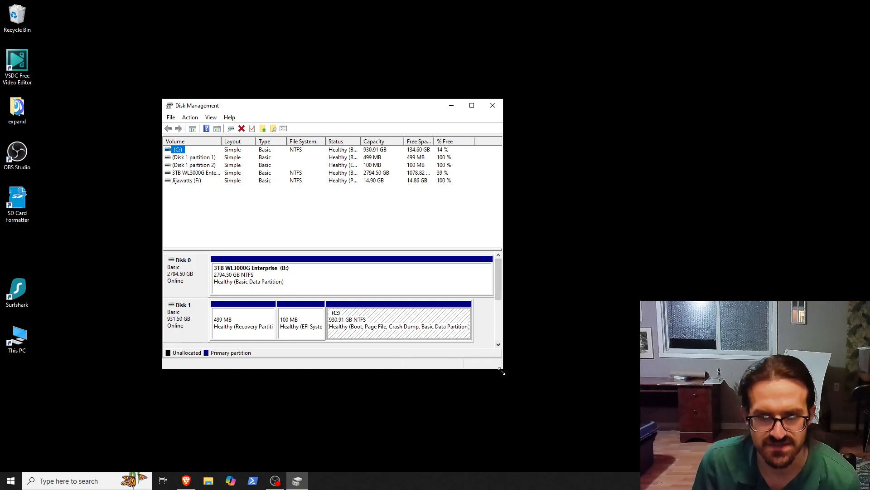
{"action": "left_click_drag", "start_coordinate": [501, 371], "coordinate": [628, 445]}
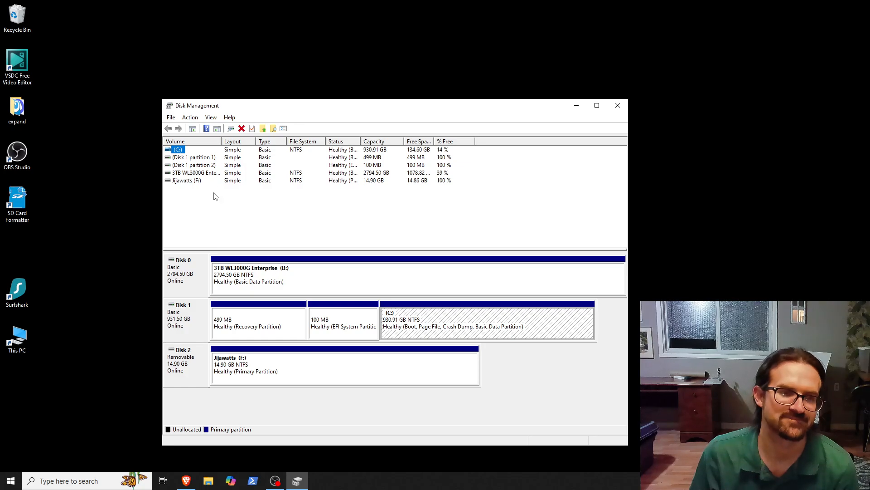
{"action": "left_click", "coordinate": [189, 282]}
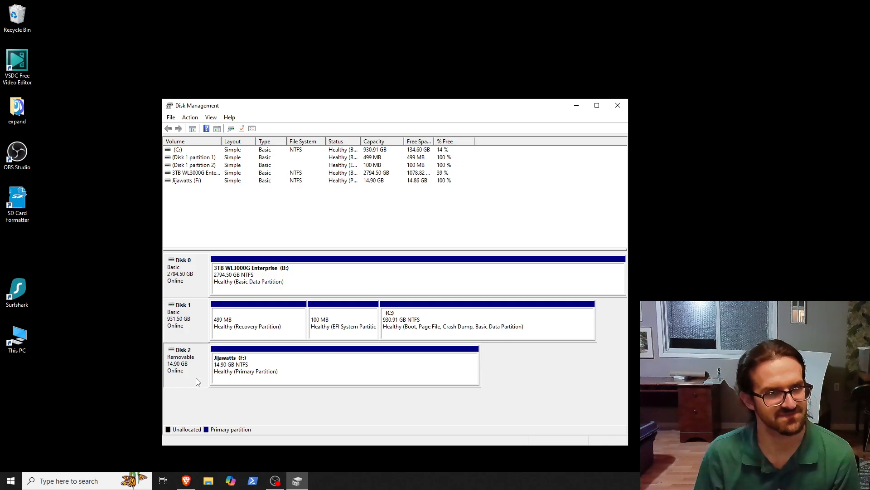
{"action": "left_click", "coordinate": [324, 383]}
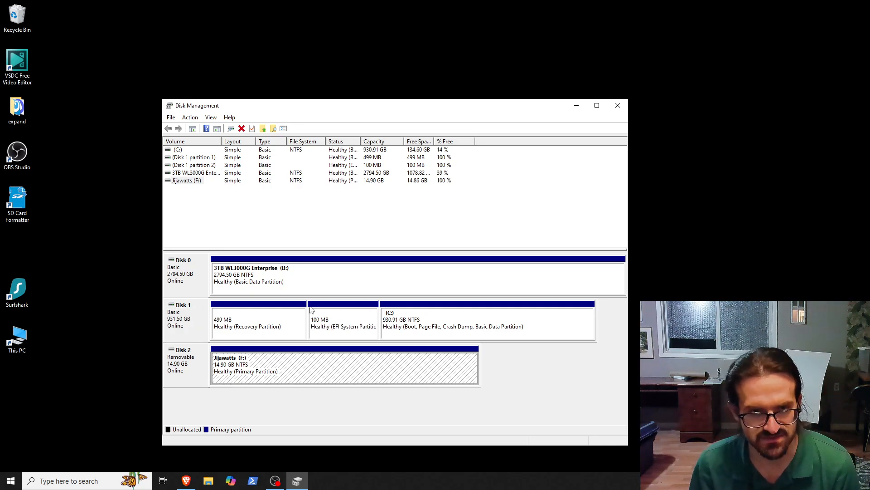
{"action": "right_click", "coordinate": [277, 369]}
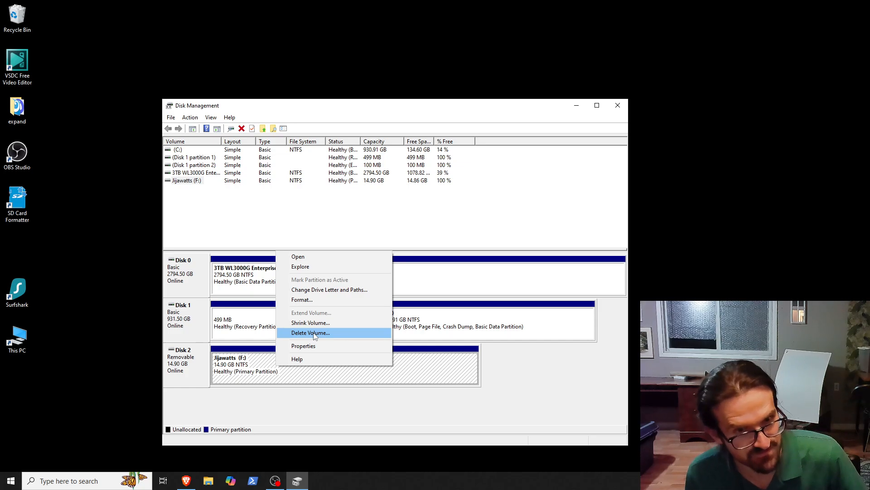
{"action": "left_click", "coordinate": [511, 397]}
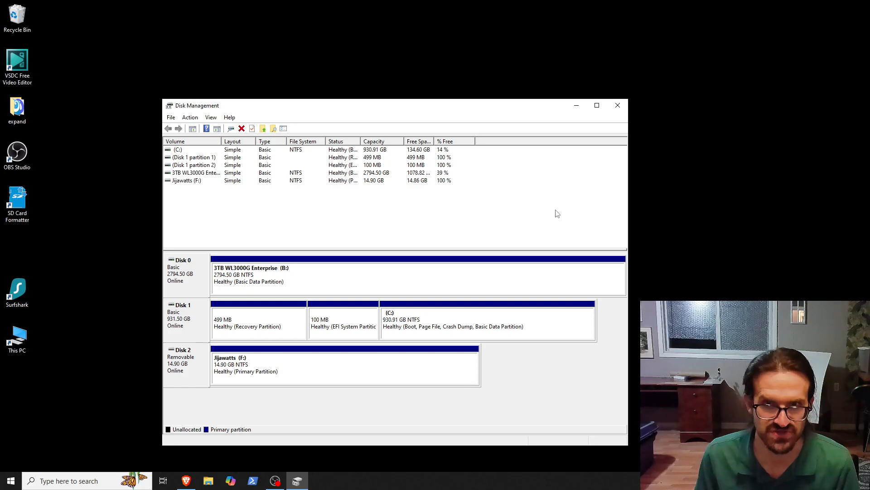
{"action": "left_click", "coordinate": [616, 106]}
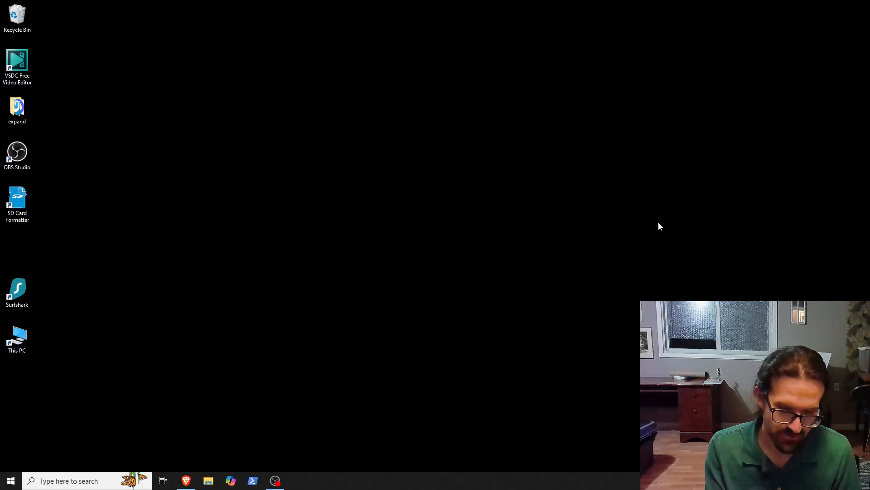
Step: Open a cmd command prompt and launch diskpart from it, approving the elevation request
{"action": "key", "text": "super+r"}
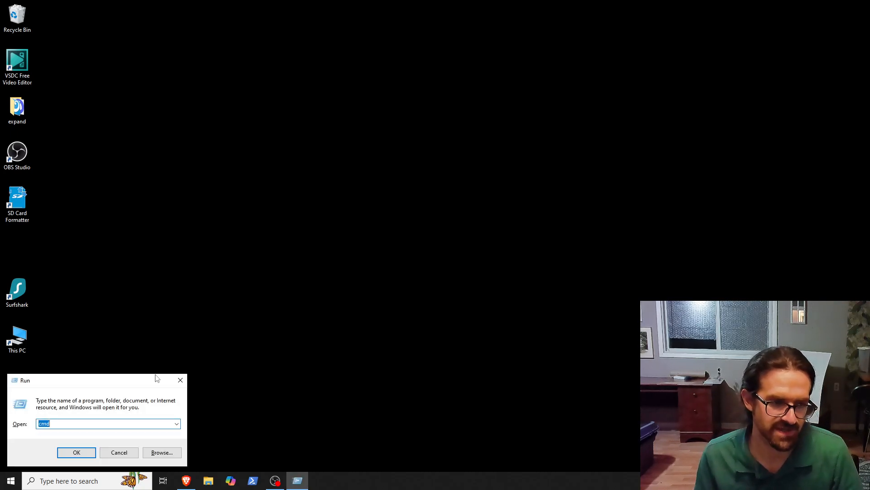
{"action": "type", "text": "cmd"}
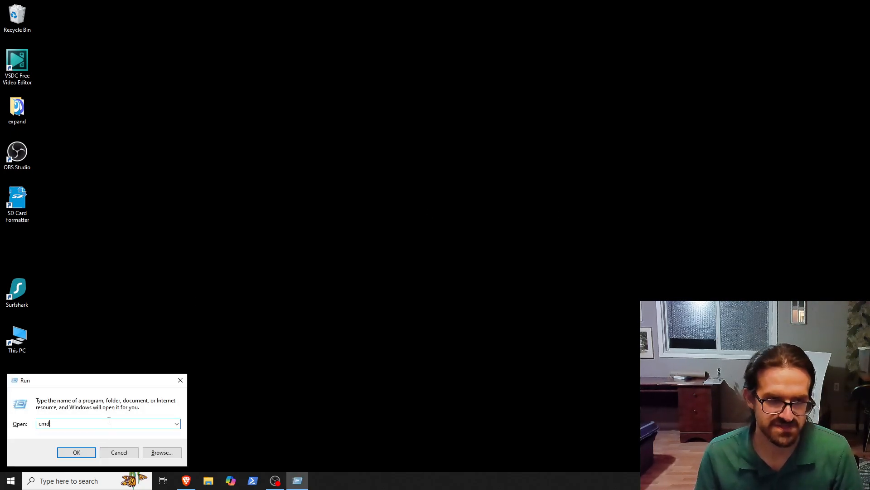
{"action": "left_click", "coordinate": [85, 454]}
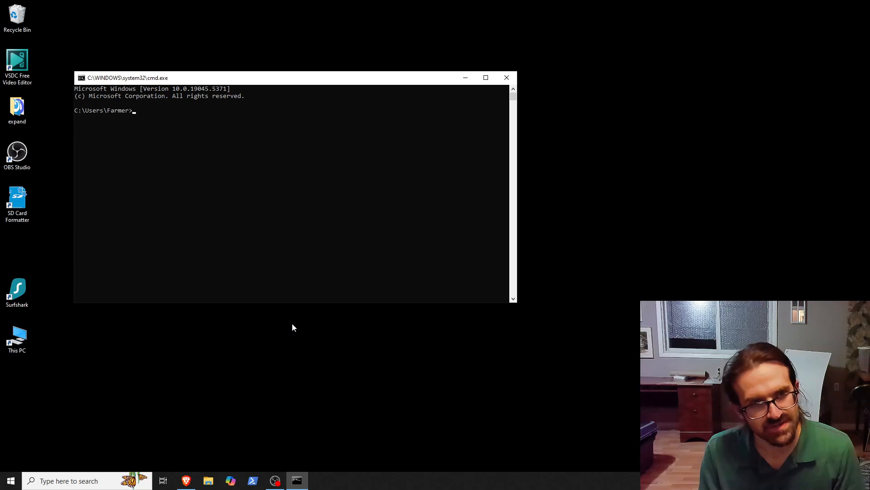
{"action": "type", "text": "di"}
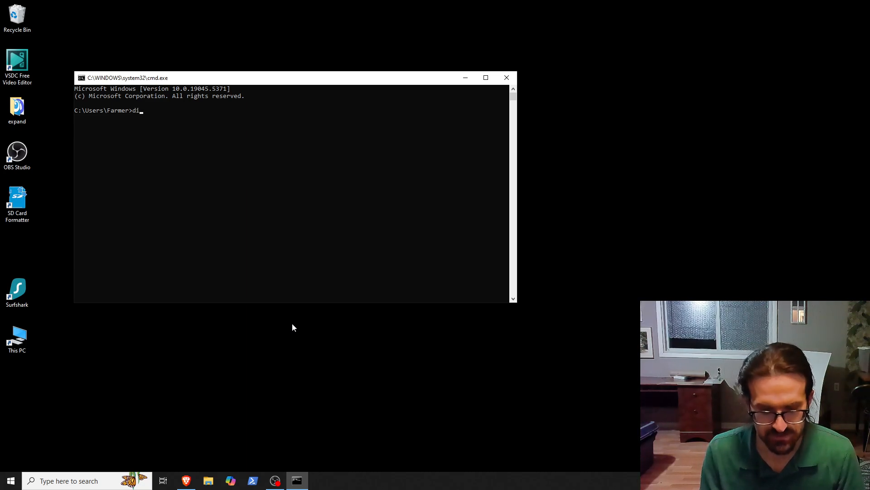
{"action": "type", "text": "skpart"}
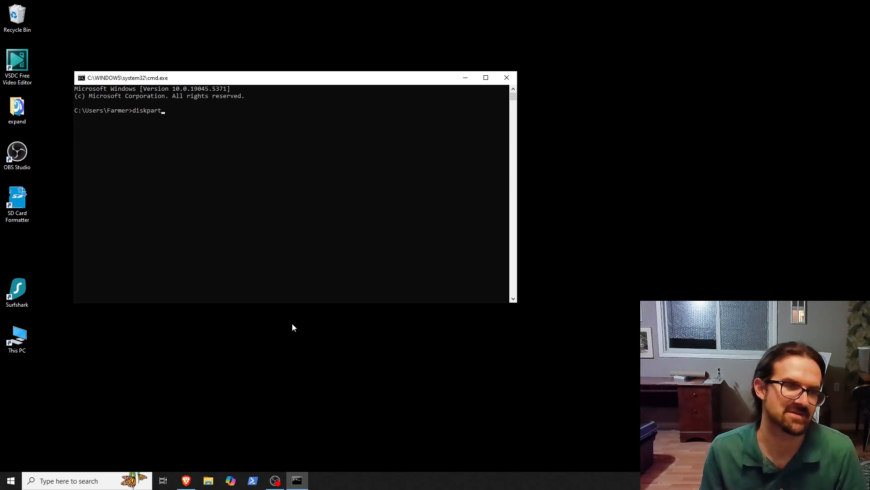
{"action": "key", "text": "Return"}
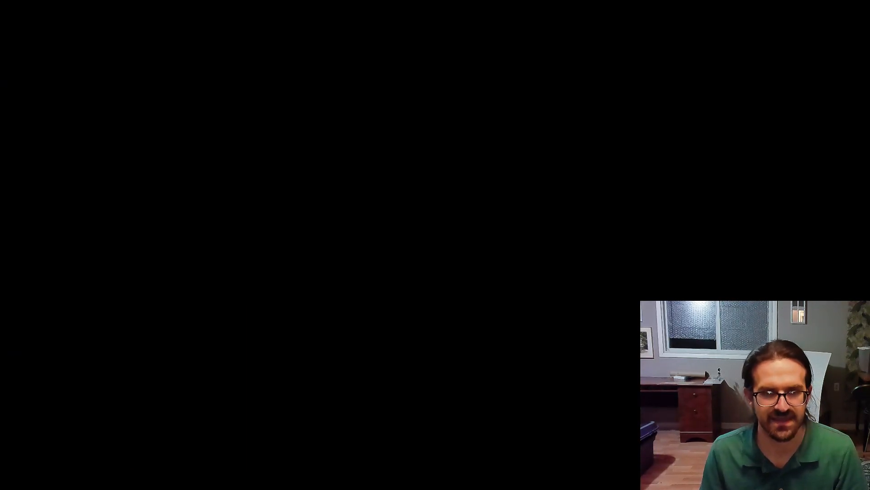
{"action": "left_click", "coordinate": [379, 298]}
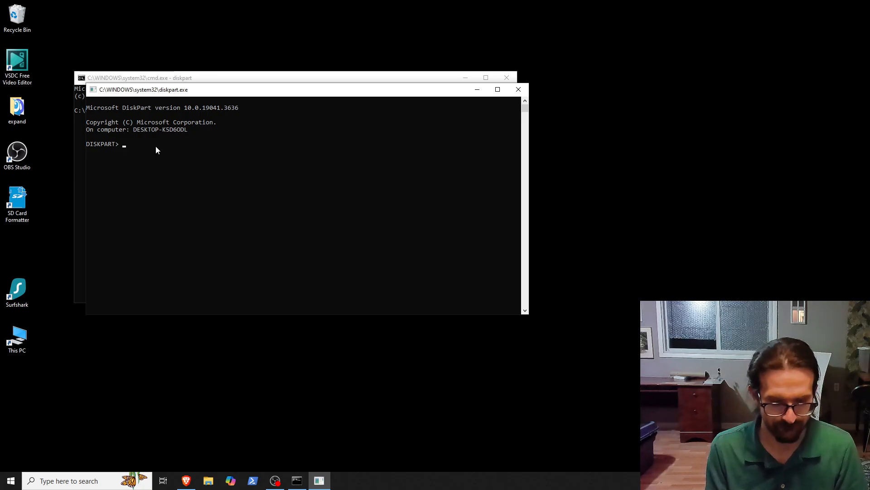
Step: Enter "options" in DiskPart to bring up its command list, and enlarge the window to read it
{"action": "type", "text": "options"}
{"action": "key", "text": "Return"}
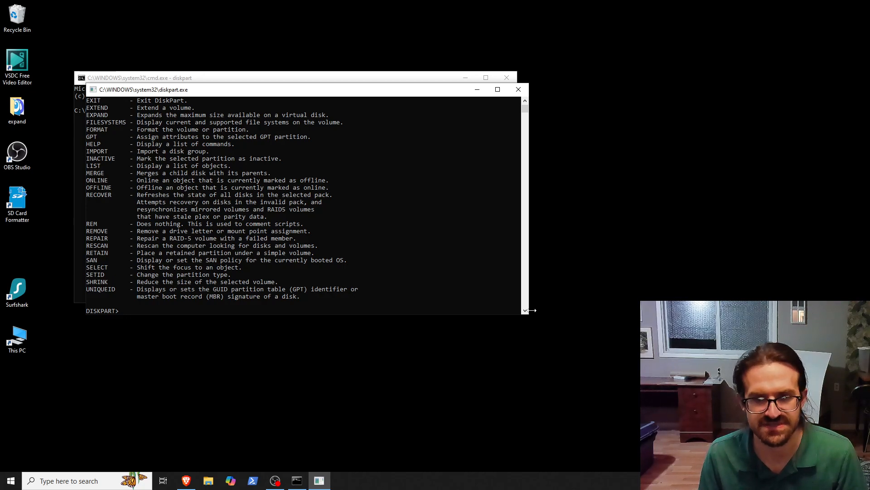
{"action": "left_click_drag", "start_coordinate": [528, 313], "coordinate": [626, 379]}
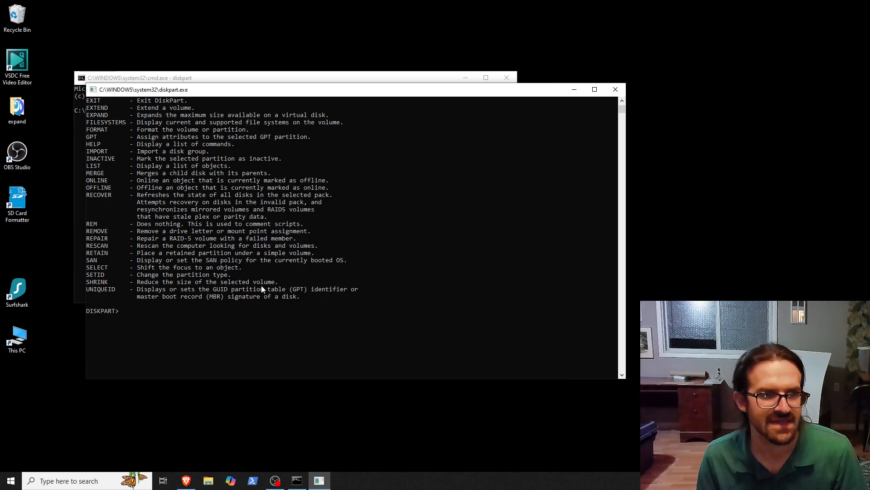
{"action": "scroll", "coordinate": [259, 285], "scroll_direction": "up", "scroll_amount": 2}
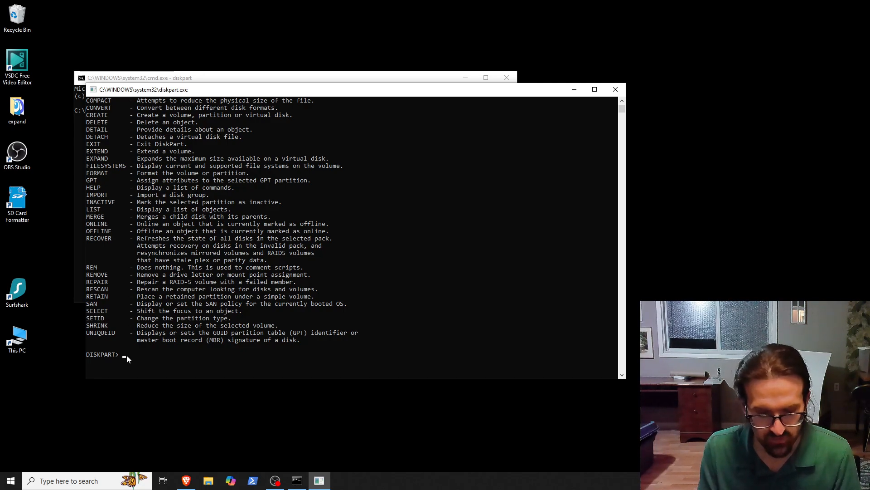
Step: Display the attached disks with "list disk" and move the DiskPart window clear of the command prompt
{"action": "type", "text": "list"}
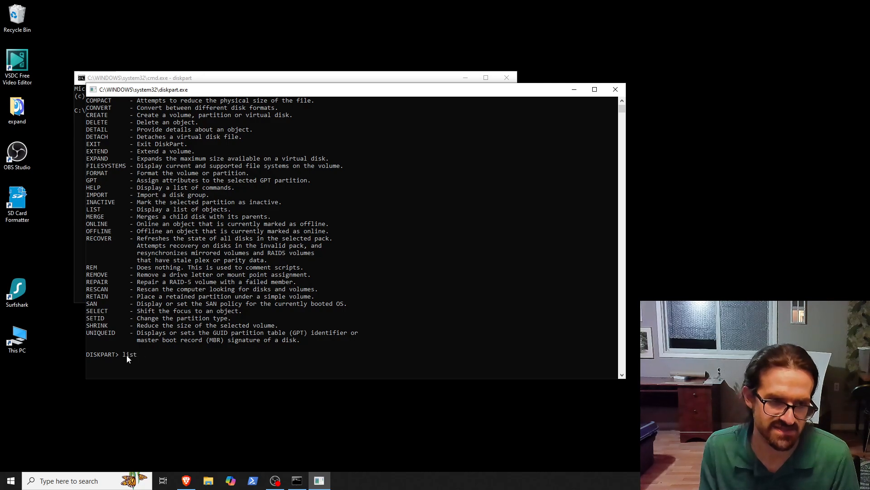
{"action": "type", "text": " s"}
{"action": "key", "text": "BackSpace"}
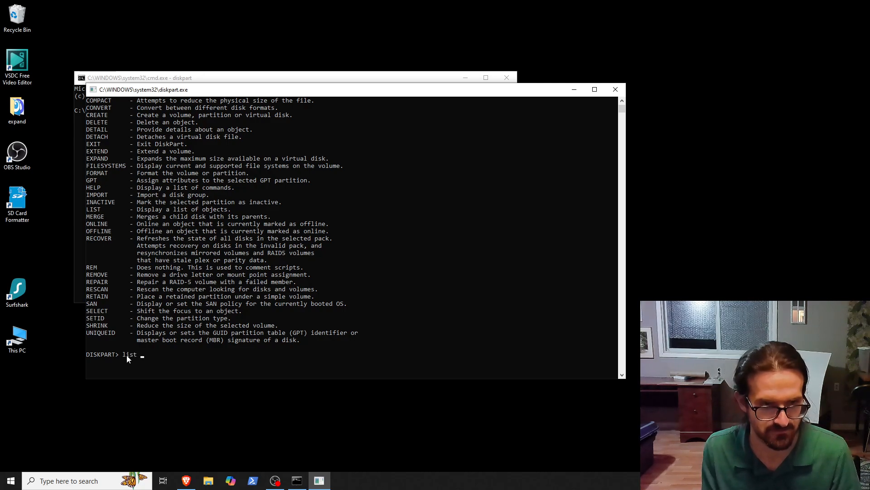
{"action": "type", "text": "disk"}
{"action": "key", "text": "Return"}
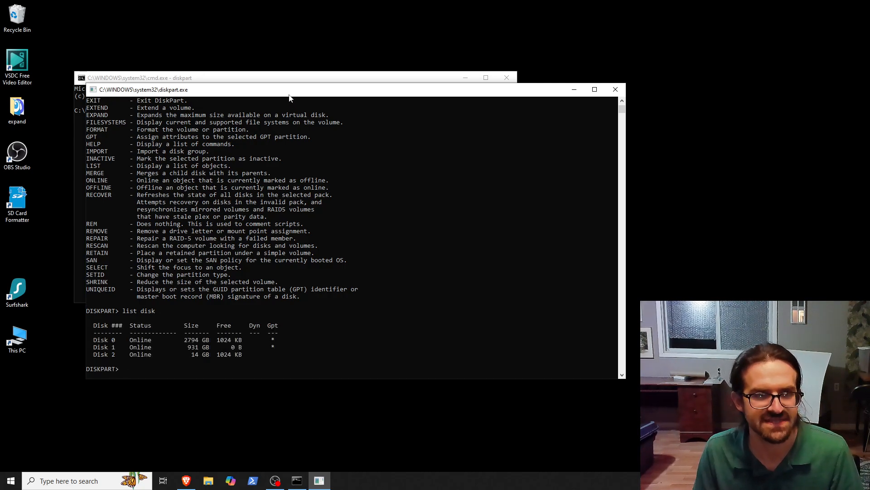
{"action": "left_click_drag", "start_coordinate": [289, 96], "coordinate": [451, 117]}
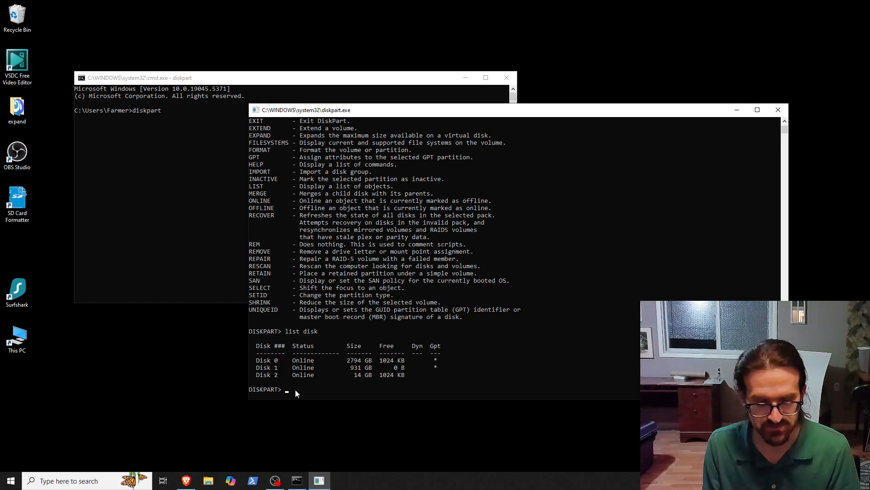
Step: Select disk 2 in DiskPart and wipe it with the clean command
{"action": "type", "text": "select"}
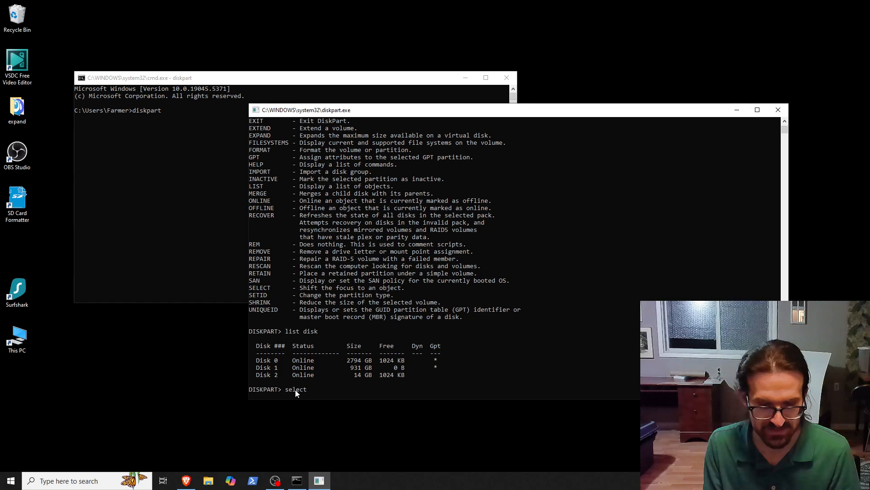
{"action": "type", "text": " disk "}
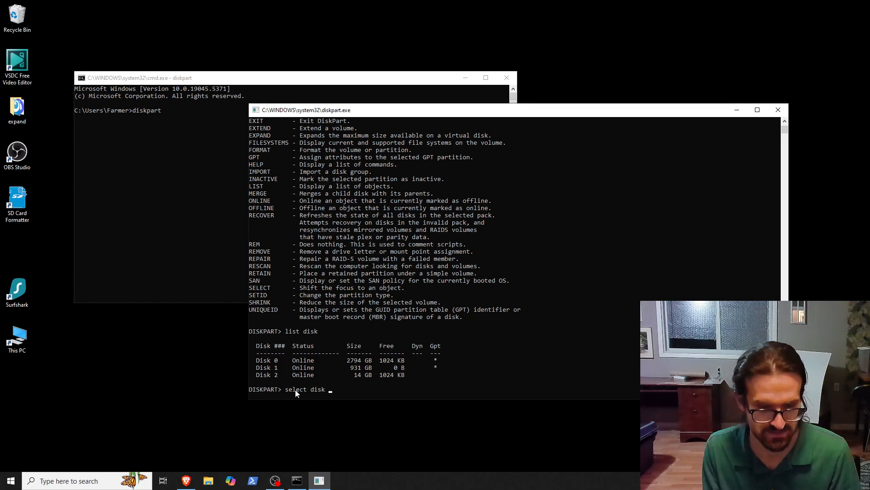
{"action": "type", "text": "2"}
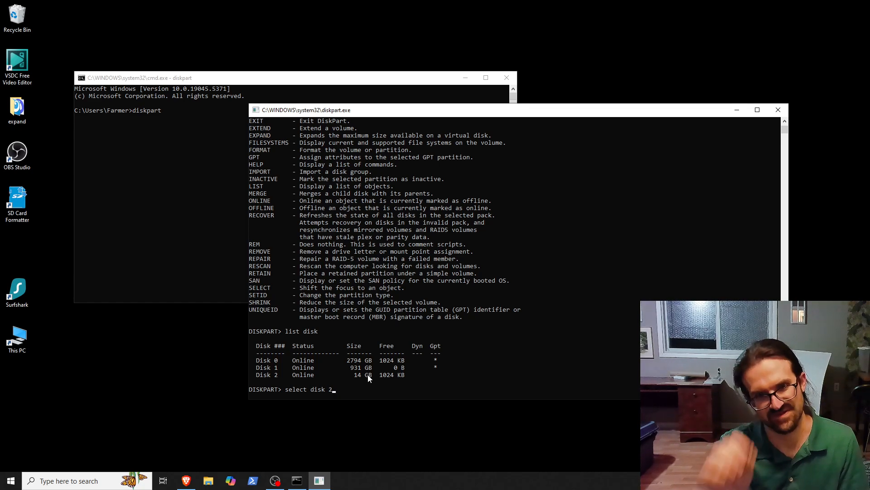
{"action": "key", "text": "Return"}
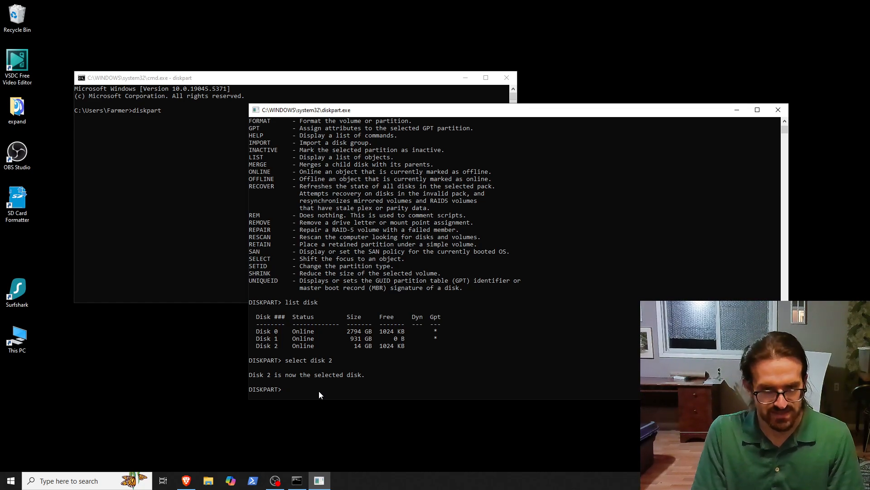
{"action": "type", "text": "lean"}
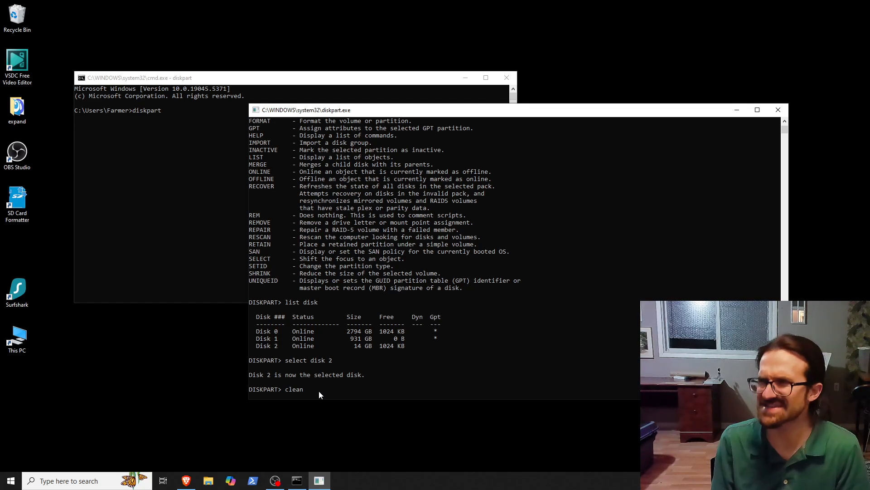
{"action": "key", "text": "Return"}
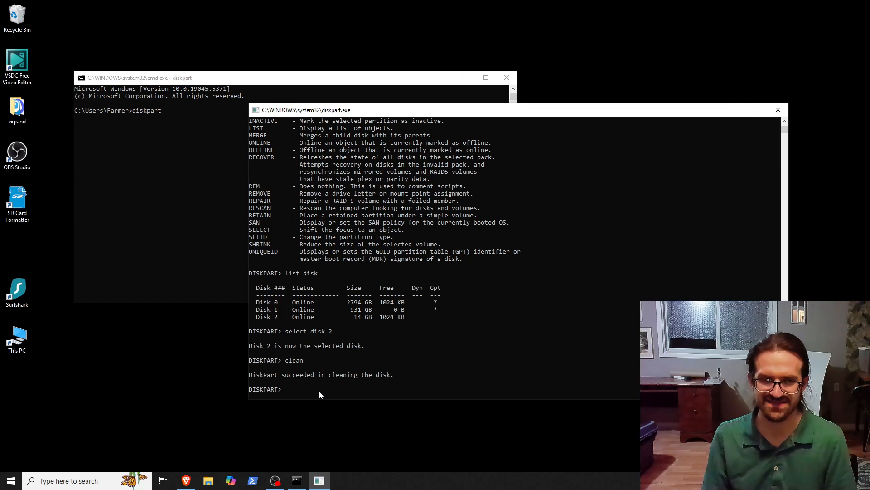
{"action": "left_click", "coordinate": [160, 47]}
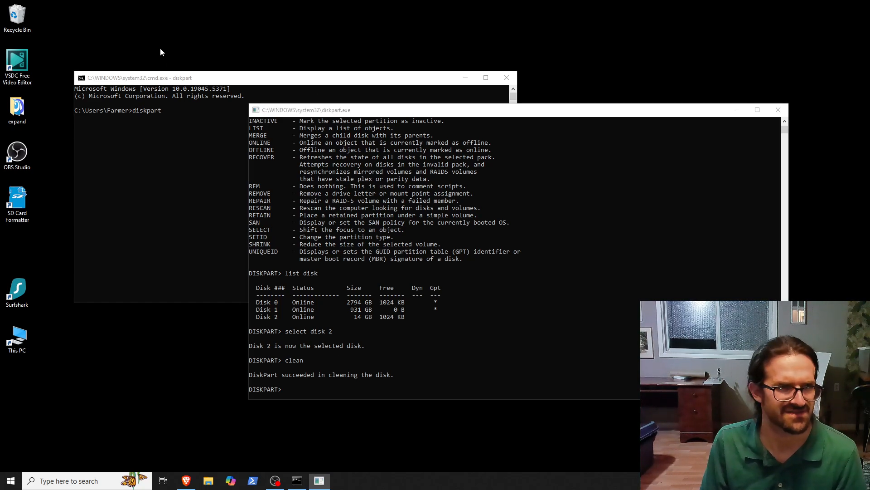
Step: Open This PC to inspect the attached drives, dismissing the request to insert a disk into USB Drive (F:)
{"action": "double_click", "coordinate": [18, 339]}
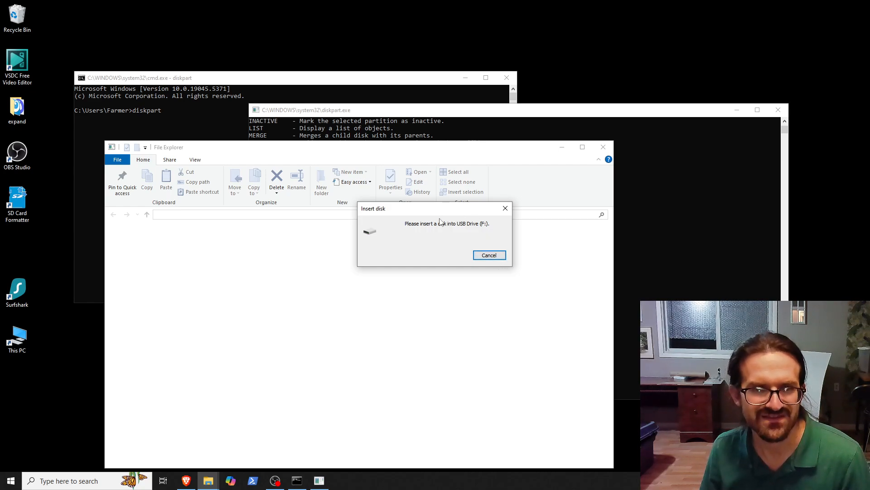
{"action": "left_click_drag", "start_coordinate": [436, 210], "coordinate": [408, 246]}
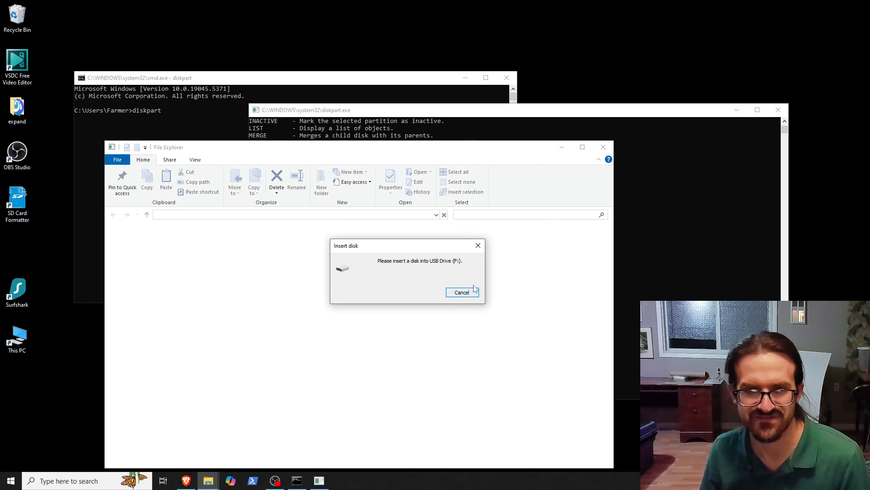
{"action": "left_click", "coordinate": [478, 246]}
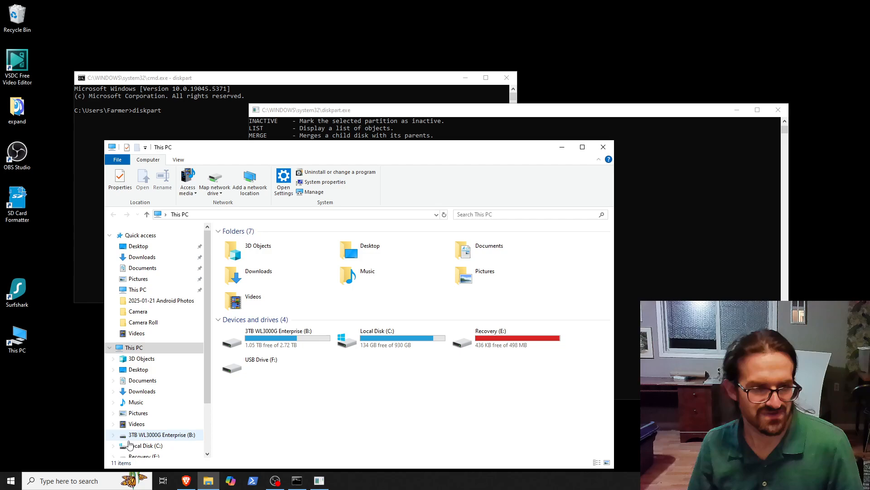
Step: Search Windows for "disk" and open the tool for creating and formatting hard disk partitions
{"action": "left_click", "coordinate": [64, 481]}
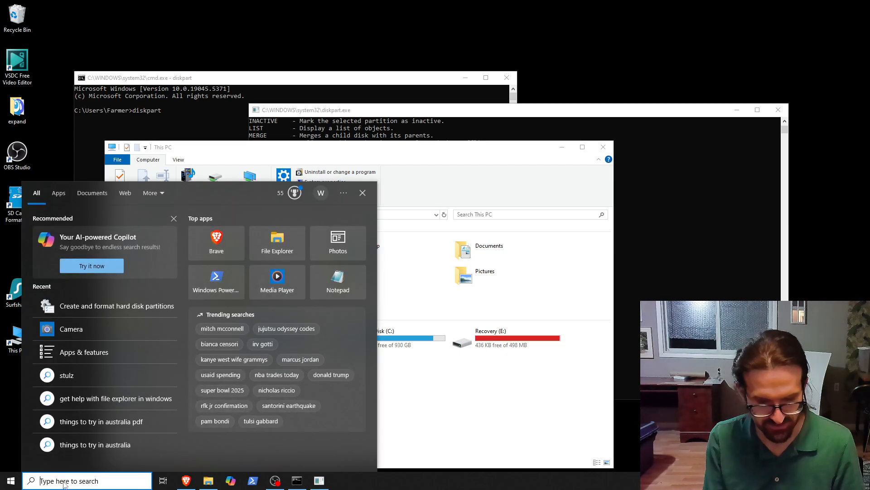
{"action": "type", "text": "disk"}
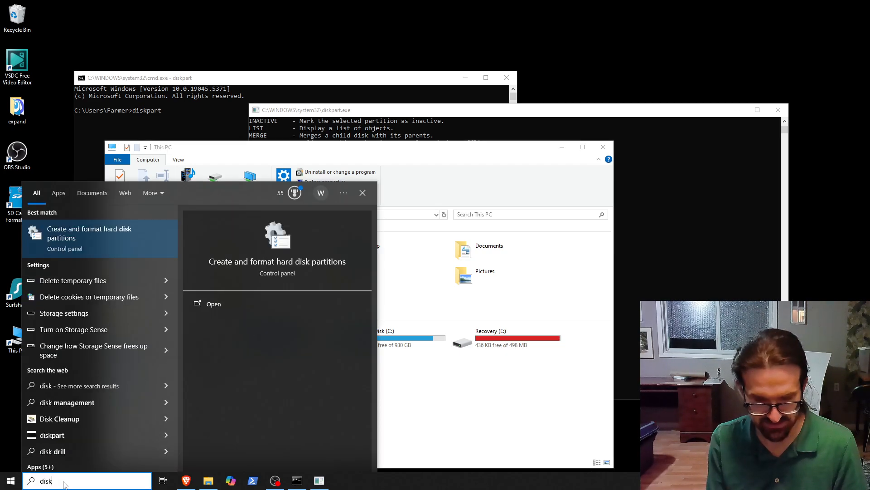
{"action": "left_click", "coordinate": [72, 245]}
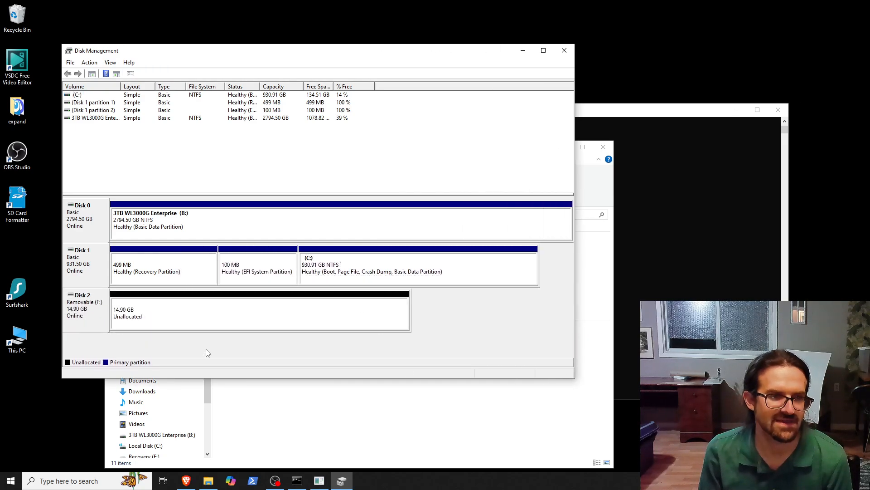
Step: Start a new simple volume in Disk 2's unallocated space, using the full 15258 MB and the suggested drive letter
{"action": "left_click", "coordinate": [158, 323]}
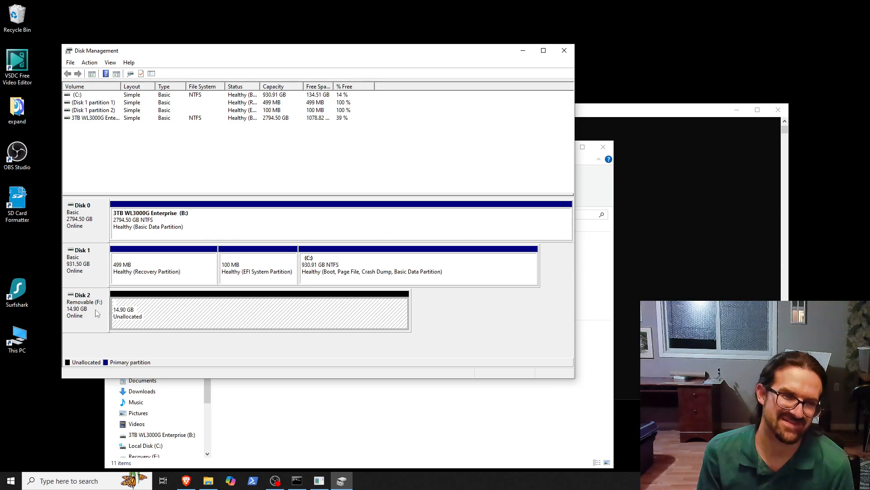
{"action": "right_click", "coordinate": [166, 316]}
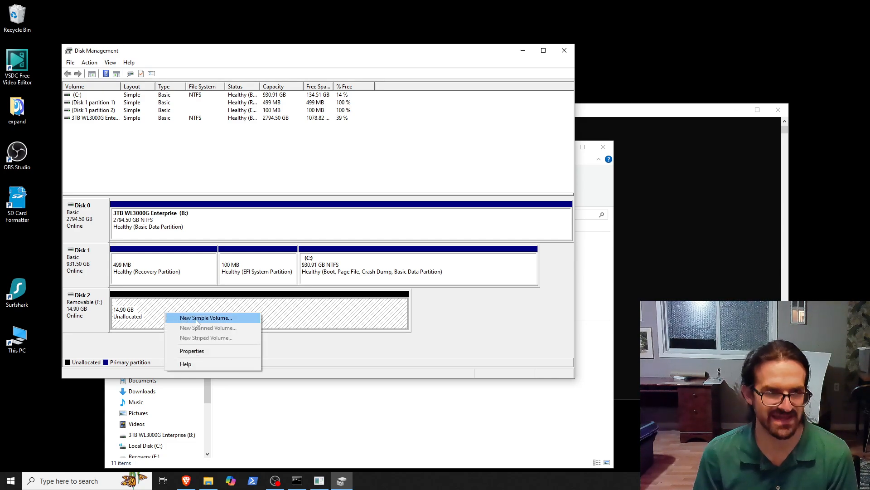
{"action": "left_click", "coordinate": [196, 319]}
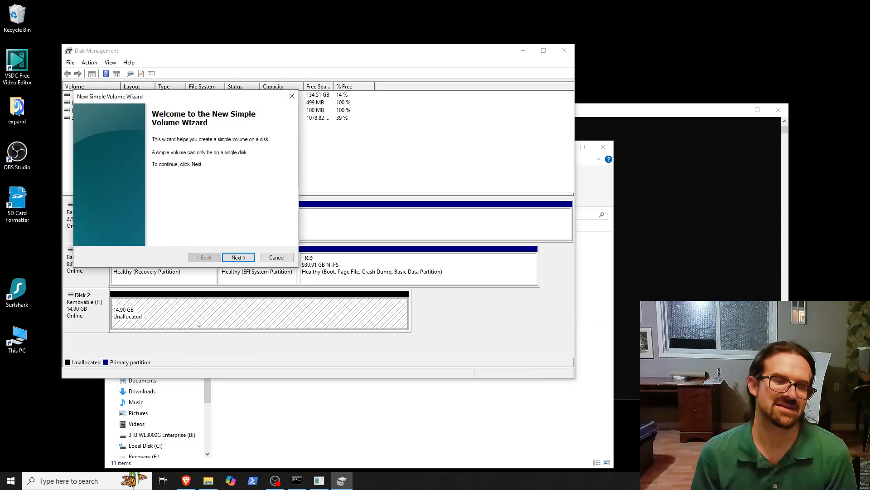
{"action": "left_click", "coordinate": [239, 258]}
{"action": "left_click", "coordinate": [239, 258]}
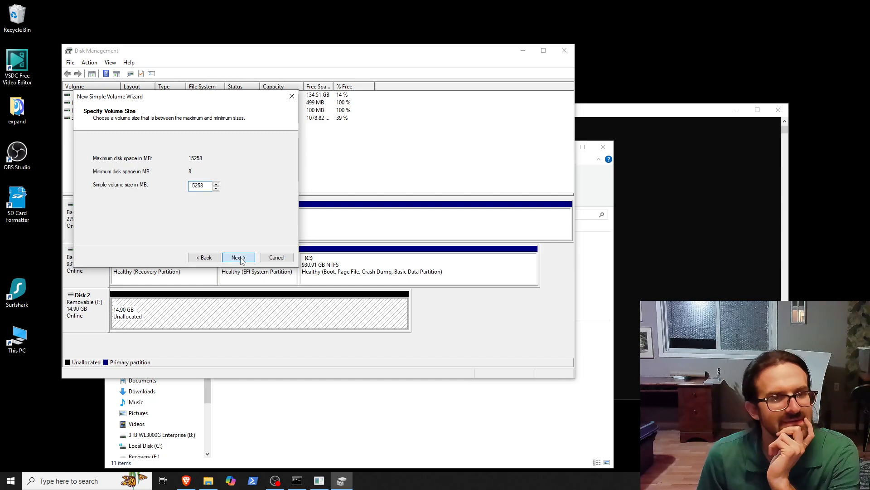
{"action": "left_click", "coordinate": [238, 257]}
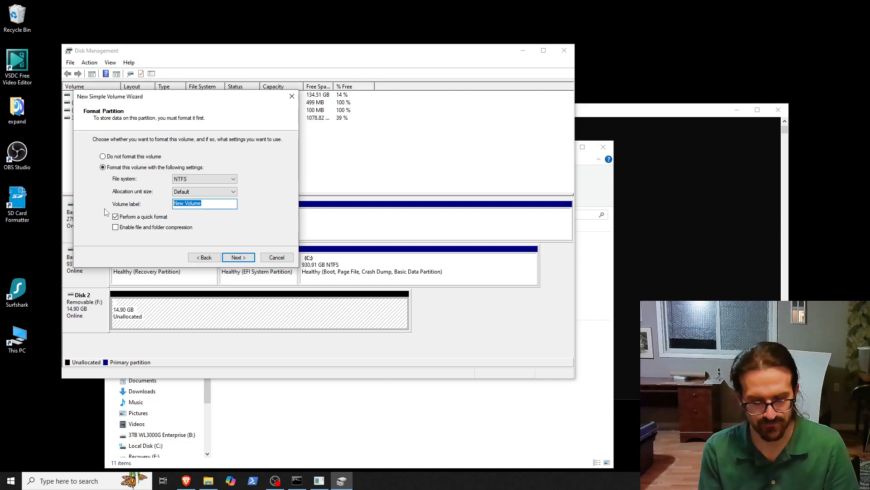
Step: Label the new volume Jijawatts and create it with a quick NTFS format and the default allocation unit size
{"action": "type", "text": "Jija"}
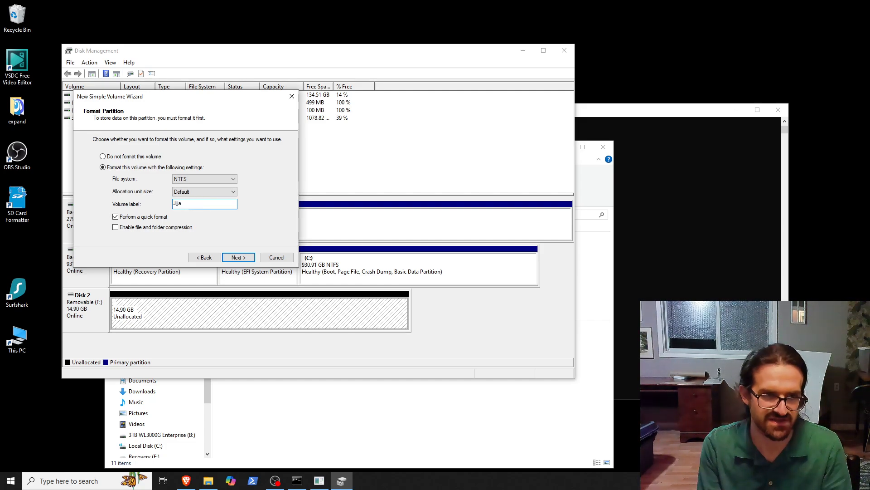
{"action": "type", "text": "watts"}
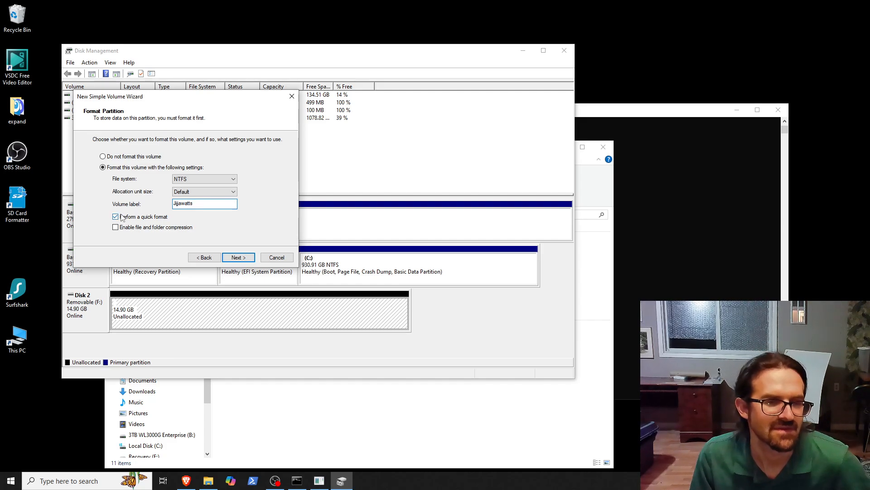
{"action": "left_click", "coordinate": [242, 260]}
{"action": "left_click", "coordinate": [243, 261]}
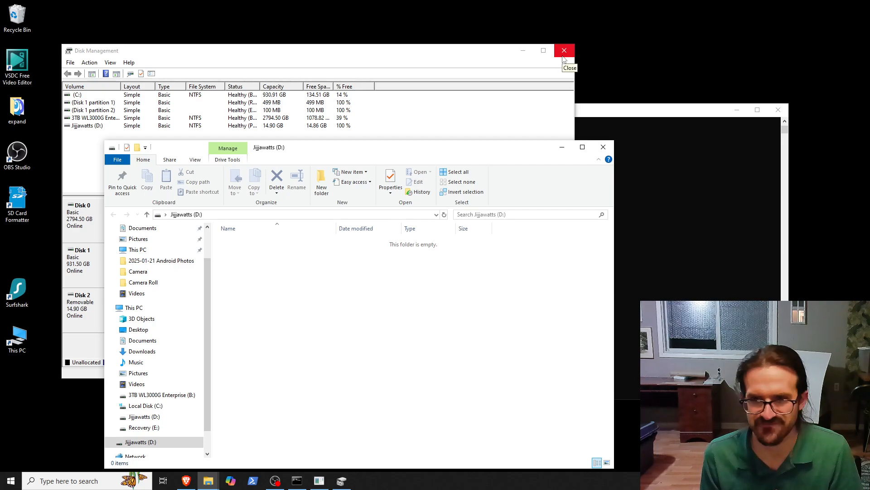
Step: Close the new drive's folder window, Disk Management and the This PC window
{"action": "left_click", "coordinate": [603, 146]}
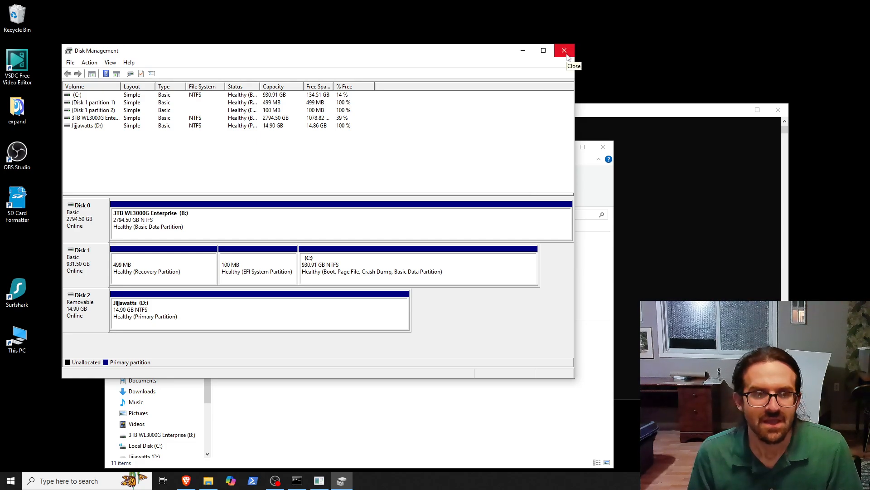
{"action": "left_click", "coordinate": [565, 50]}
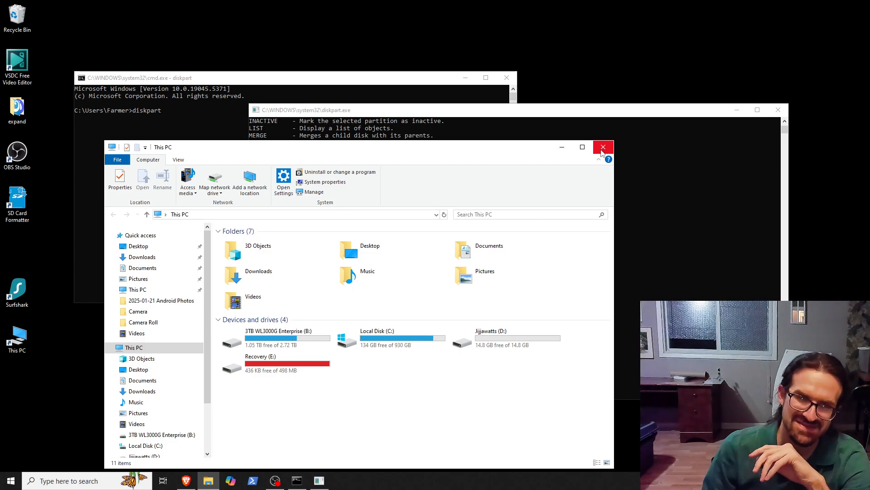
{"action": "left_click", "coordinate": [602, 151]}
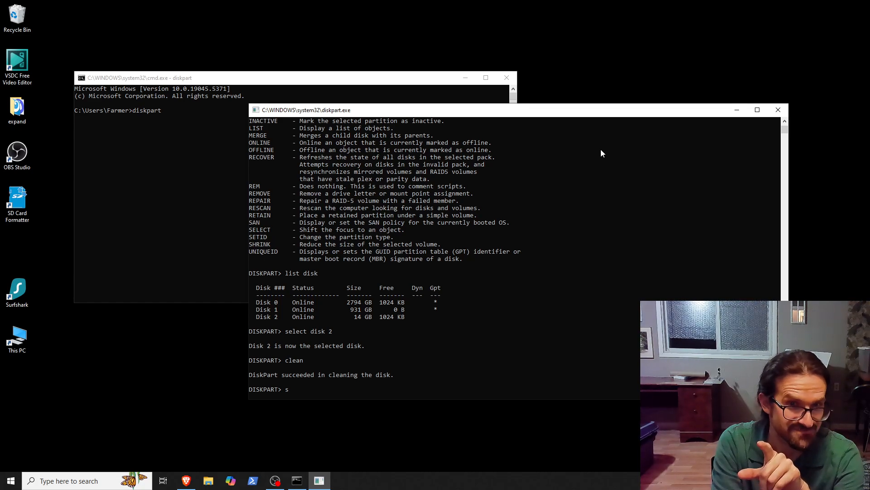
{"action": "type", "text": "s"}
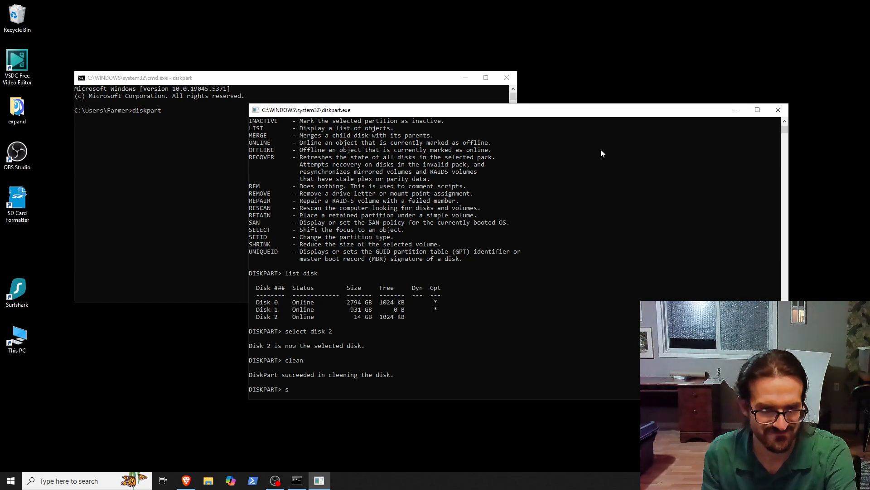
{"action": "mouse_move", "coordinate": [274, 484]}
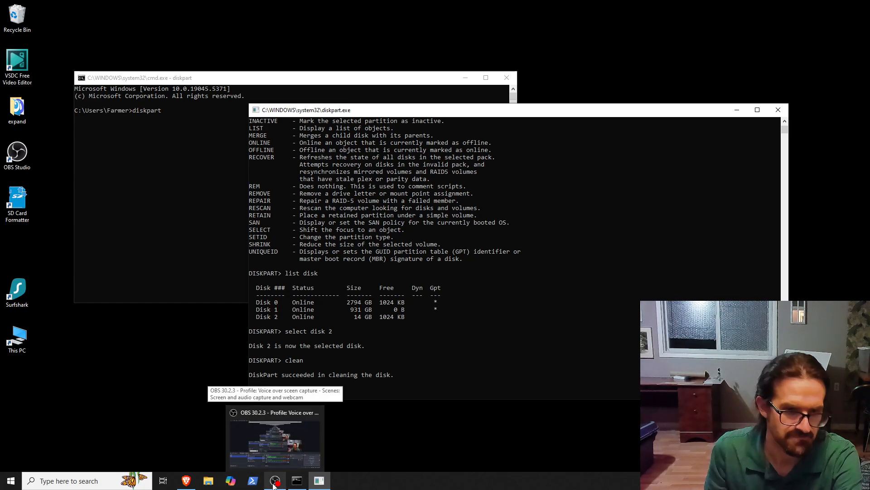
{"action": "left_click", "coordinate": [274, 484]}
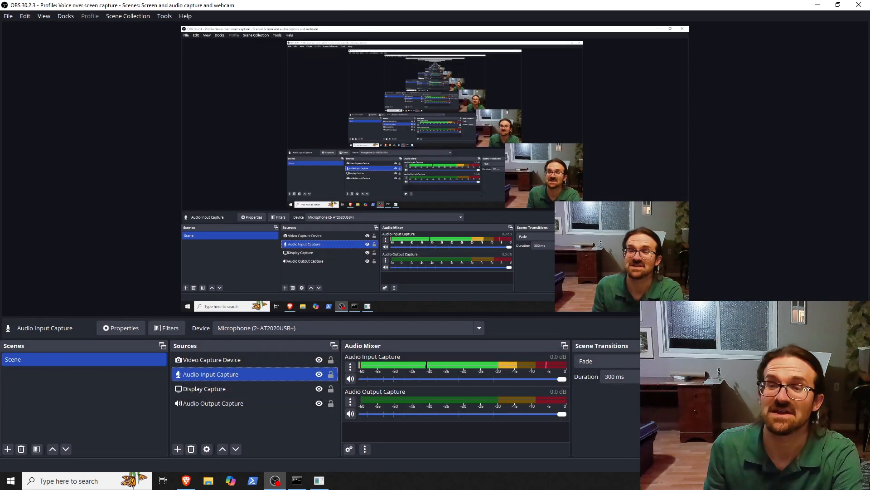